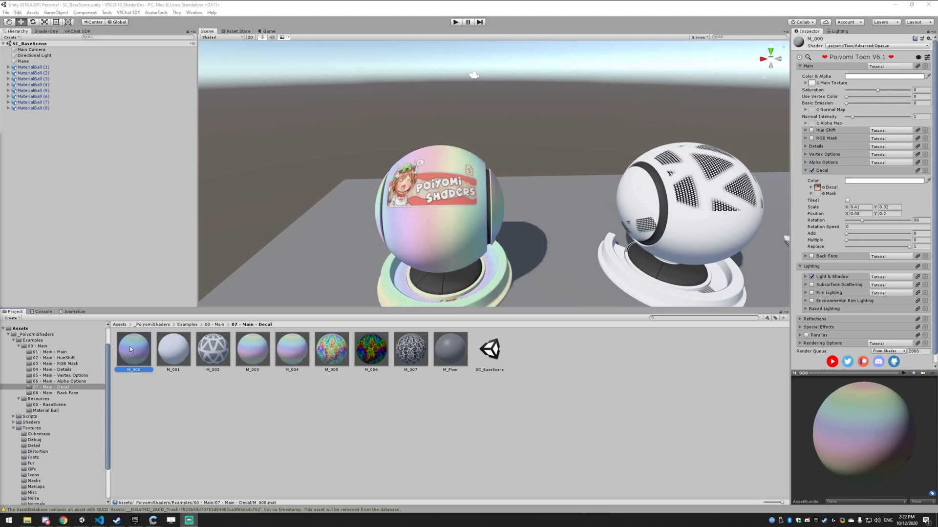
- Locate material M_000's decal texture, view the DiscordBannerTrans image, and reopen M_000 from the 07 - Main - Decal folder
left_click(867, 189)
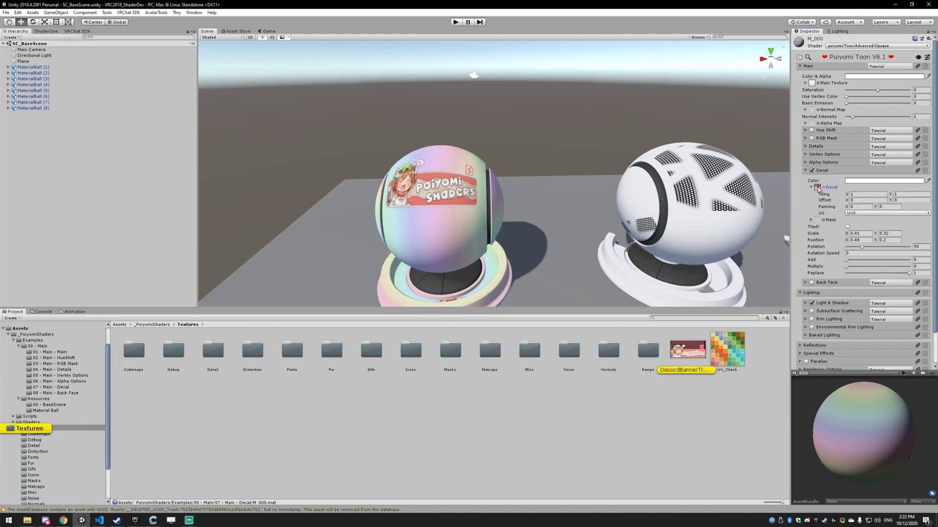
double_click(685, 350)
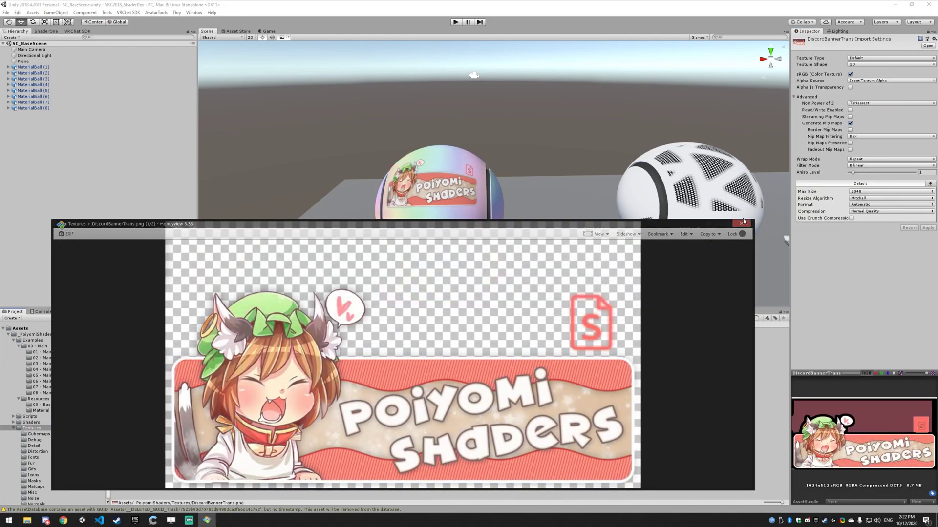
left_click(739, 226)
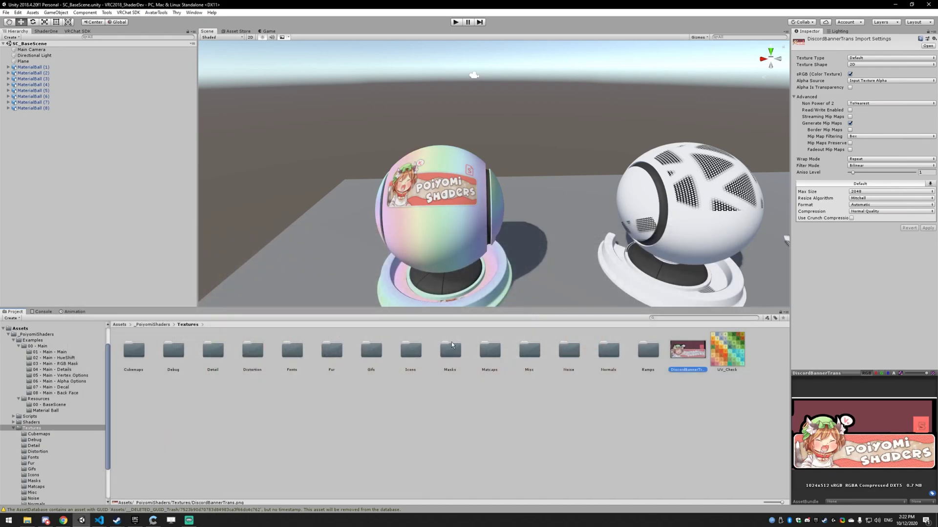
left_click(61, 389)
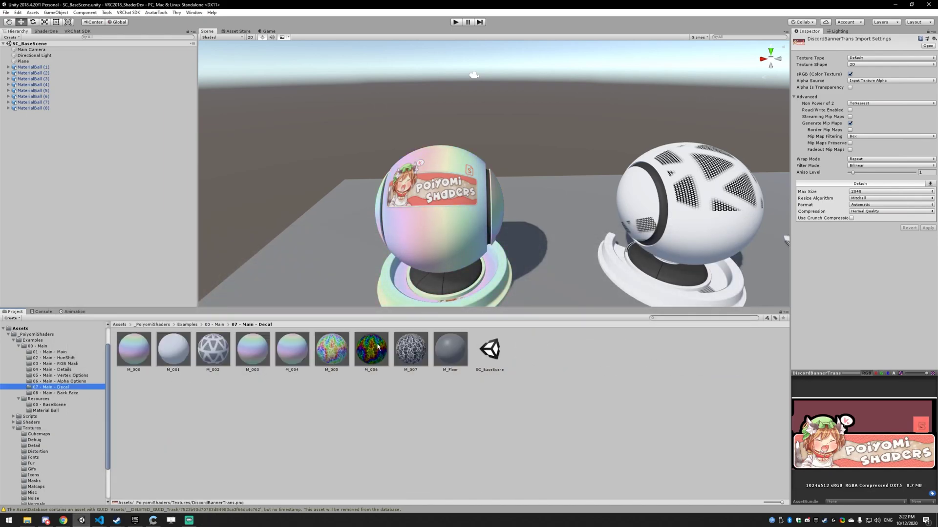
left_click(131, 350)
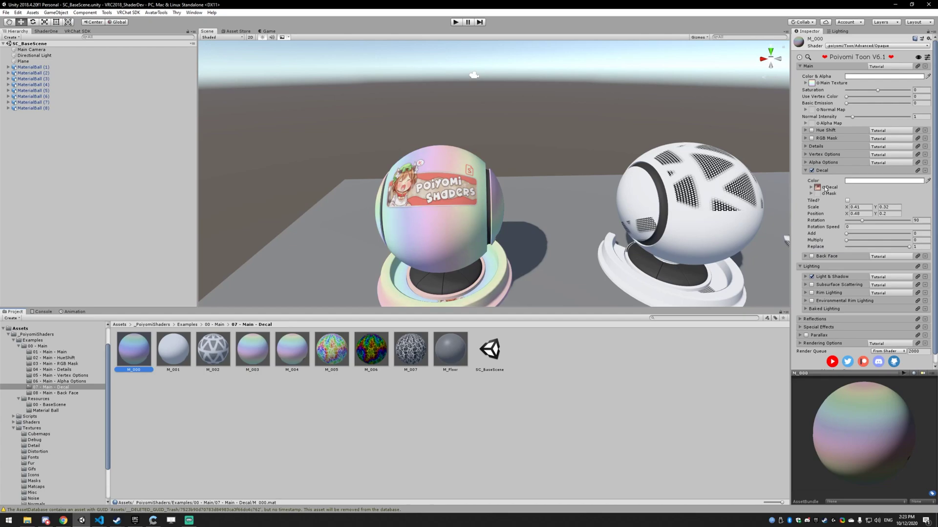
- Set the M_000 decal's Replace to 0, try the Add and Multiply blends, and restore Replace to 1
left_click_drag(859, 248, 843, 248)
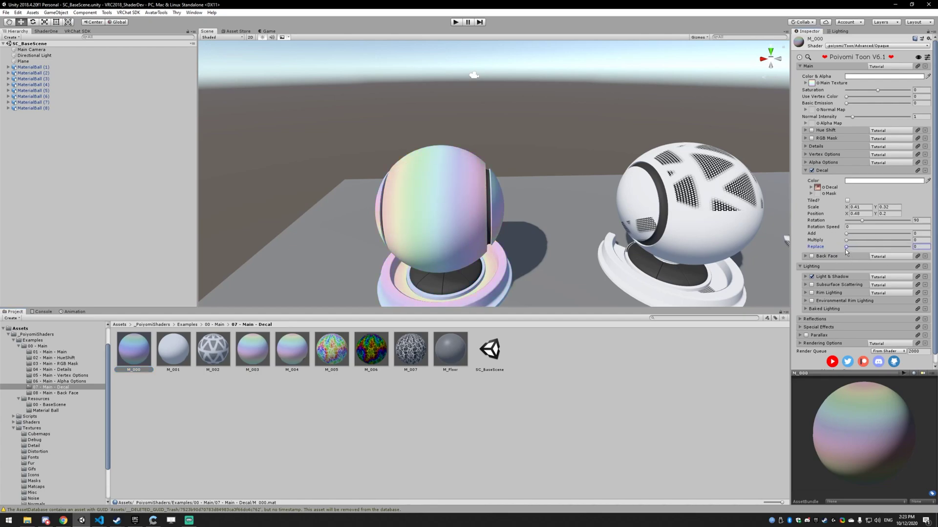
left_click(846, 235)
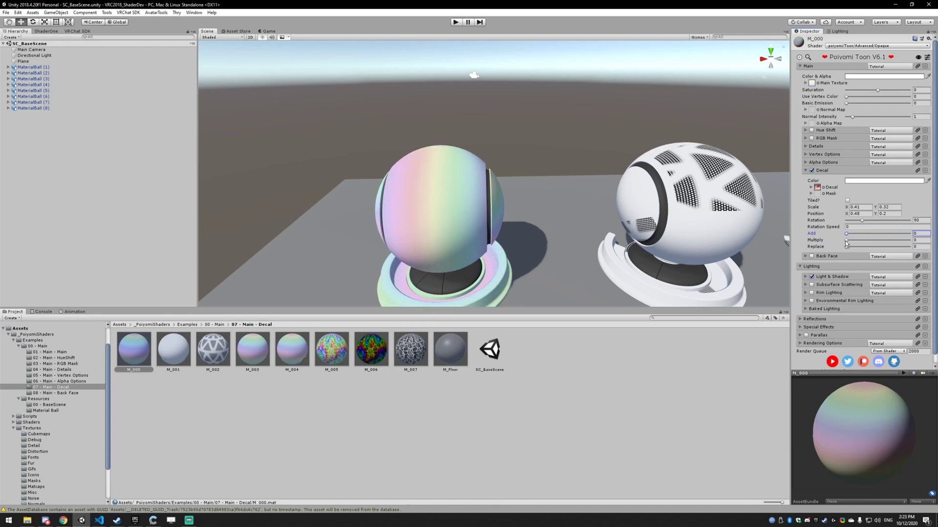
left_click_drag(846, 241, 933, 248)
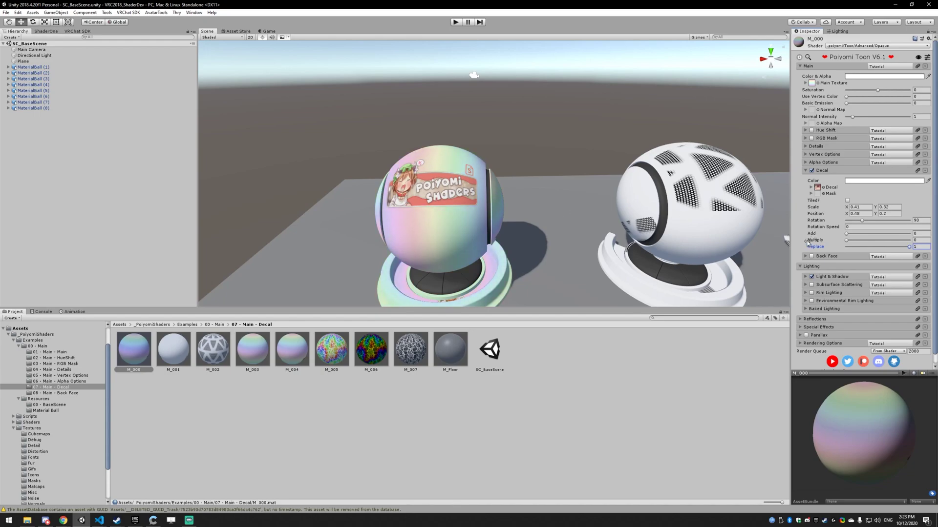
- Try a different X tiling on M_000's decal texture and undo the change
left_click(810, 187)
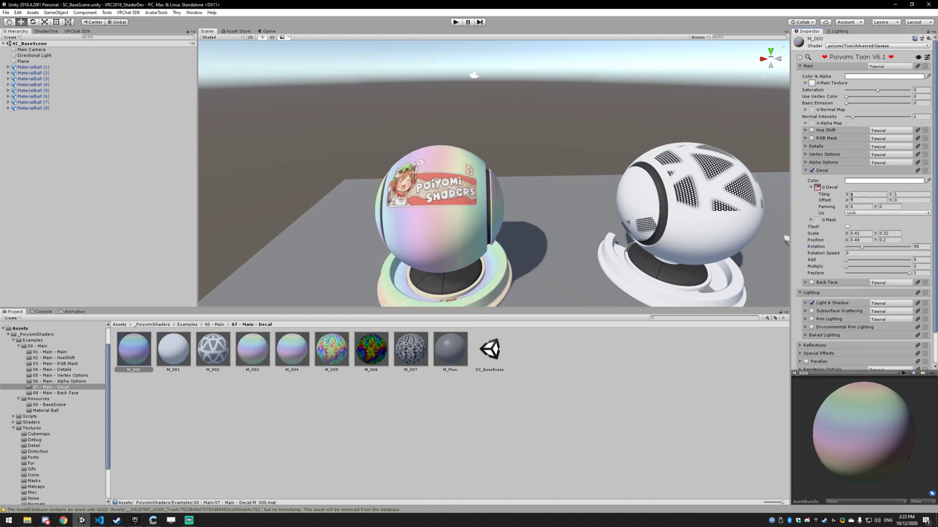
left_click_drag(846, 194, 871, 196)
key("ctrl+z")
- Try an X tiling of 2.12 on the decal mask of material M_002 and undo it
middle_click_drag(778, 196, 631, 210)
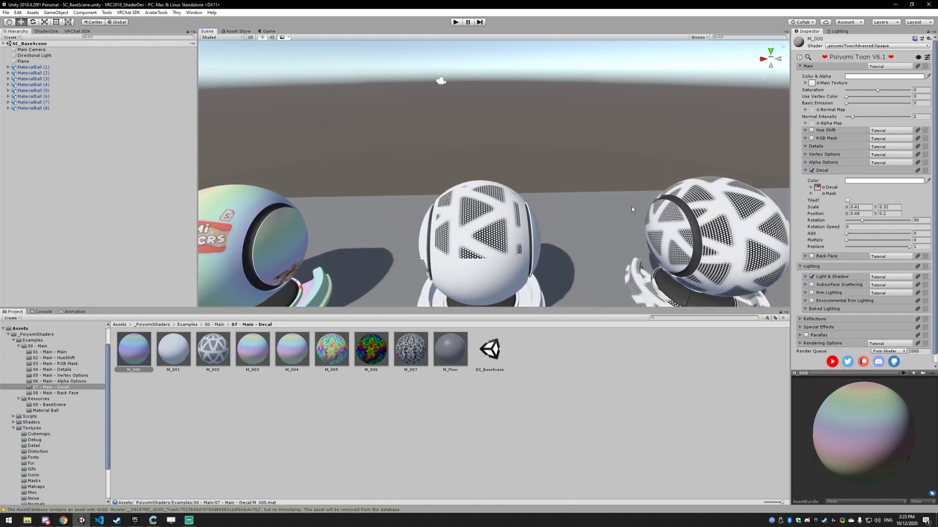
key("s")
right_click_drag(631, 210, 587, 238)
key("w")
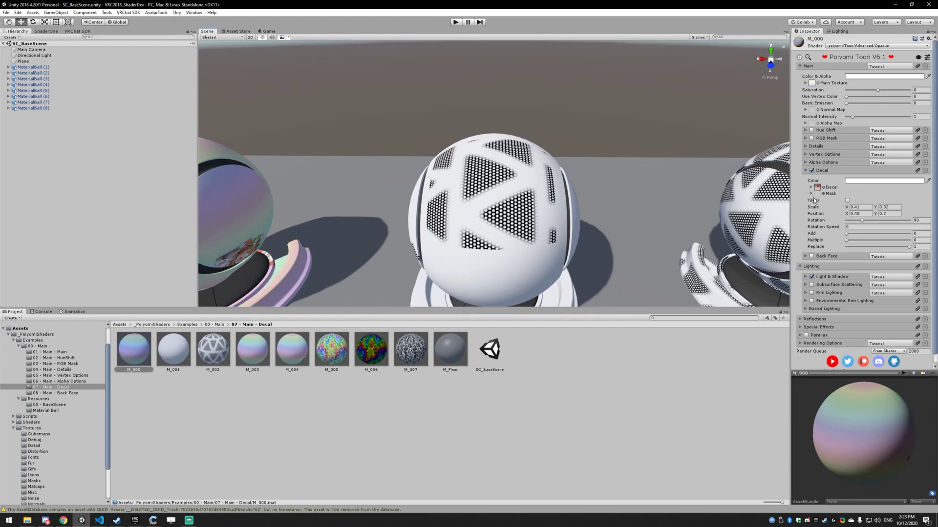
left_click(213, 348)
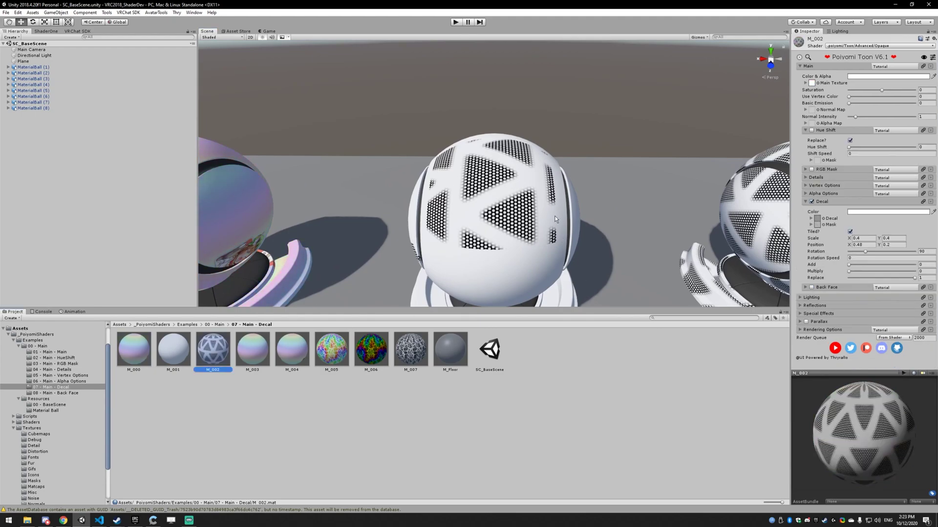
left_click(811, 225)
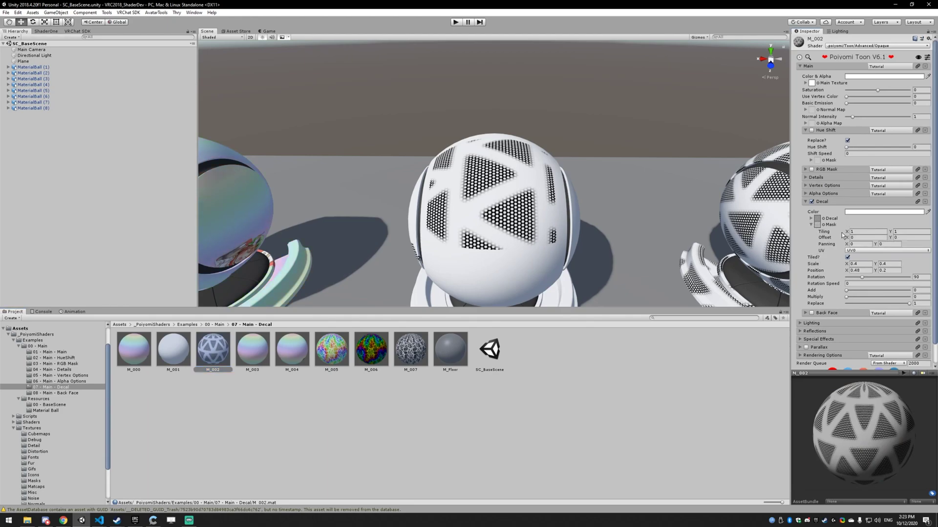
left_click_drag(847, 231, 862, 233)
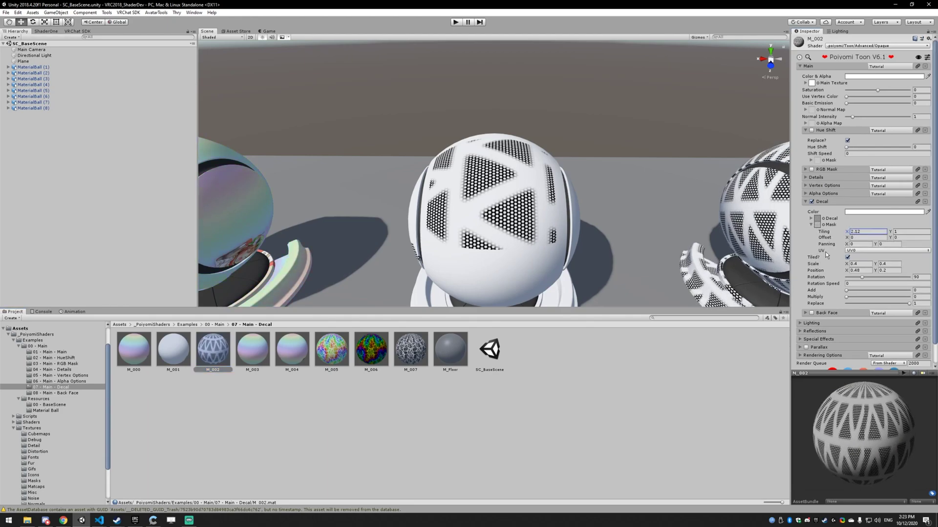
key("ctrl+z")
- Try an X tiling of 1.97 and a small X offset on material M_001's decal mask, and undo both
left_click(163, 353)
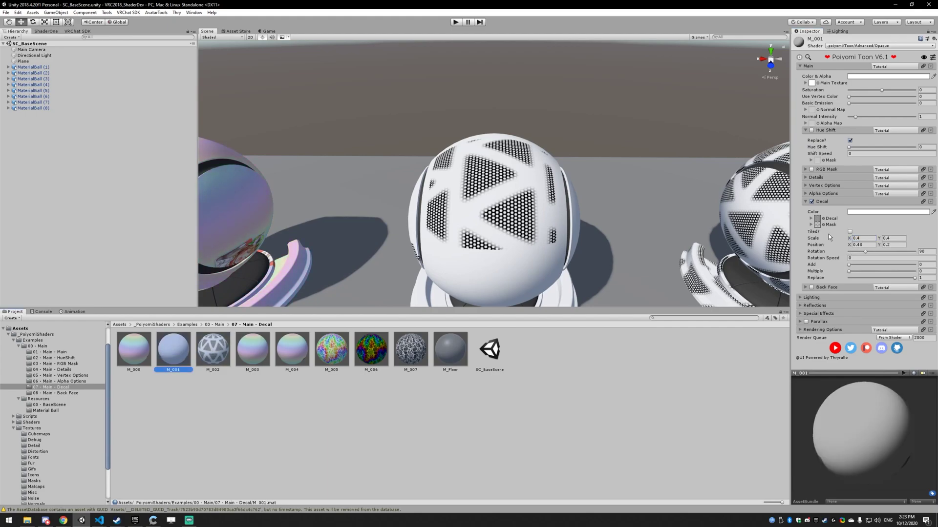
left_click(811, 225)
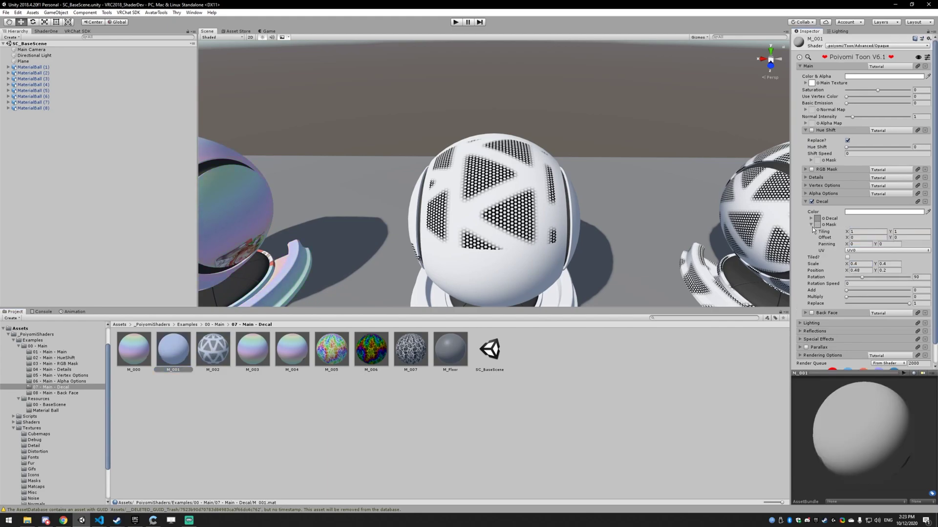
left_click_drag(847, 233, 862, 238)
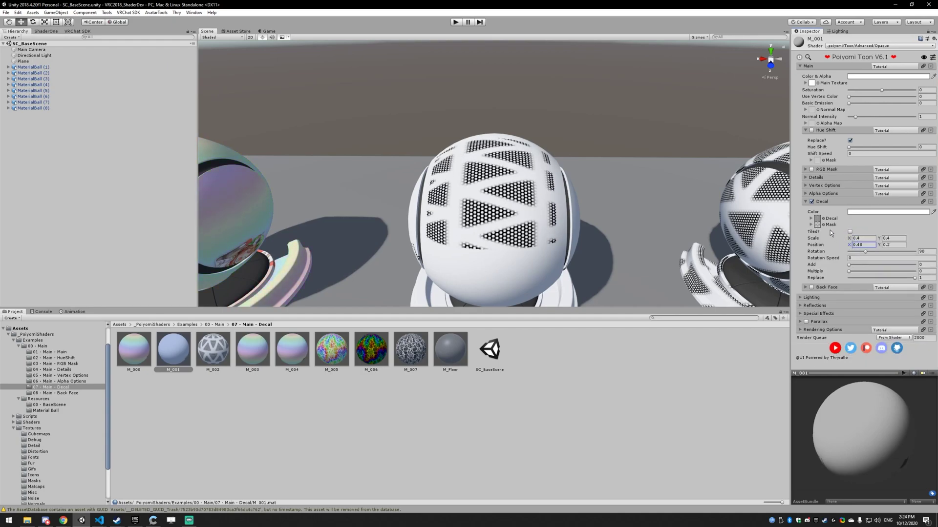
left_click(829, 225)
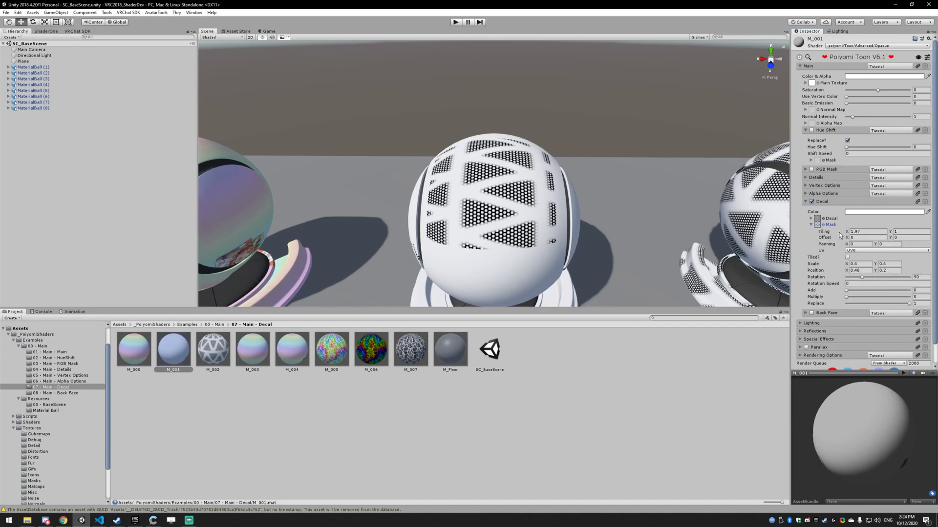
key("ctrl+z")
left_click(812, 225)
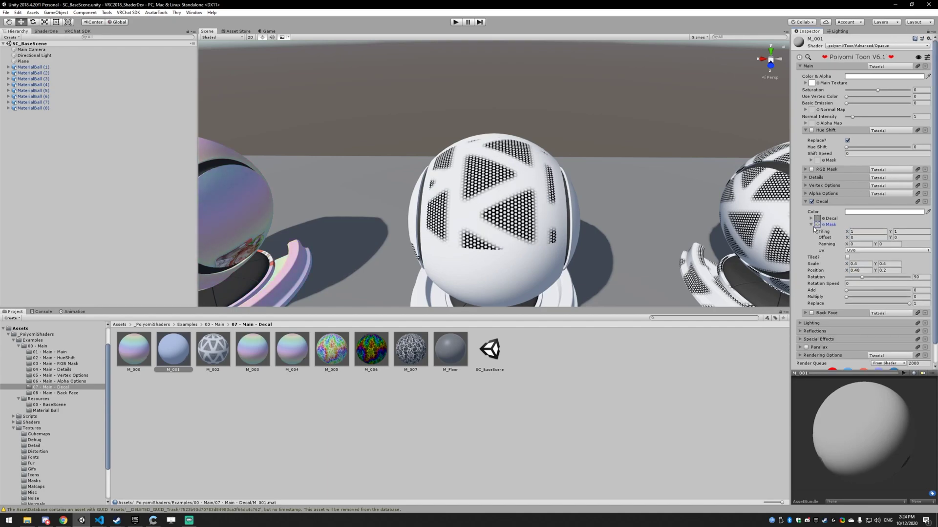
- Try an X panning value of 5 on M_001's decal mask and set it back to 0
left_click(854, 244)
type("5")
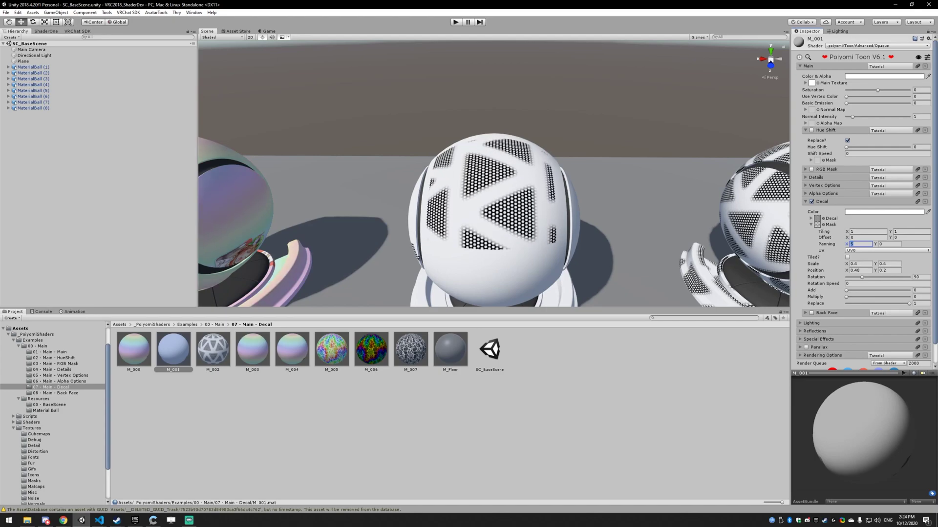
type("0")
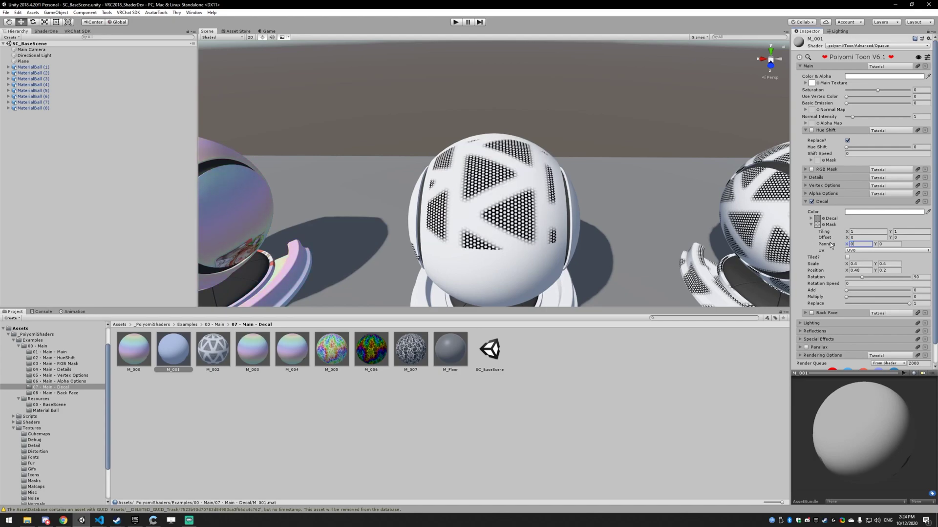
- Turn tiling off for material M_002's decal to compare the look, and turn it back on
right_click_drag(552, 246, 623, 197)
left_click(213, 349)
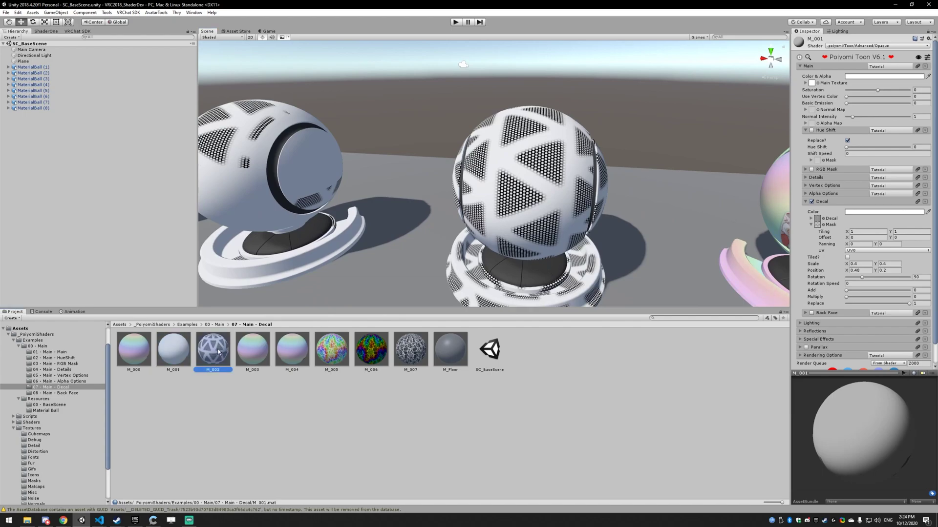
left_click(850, 232)
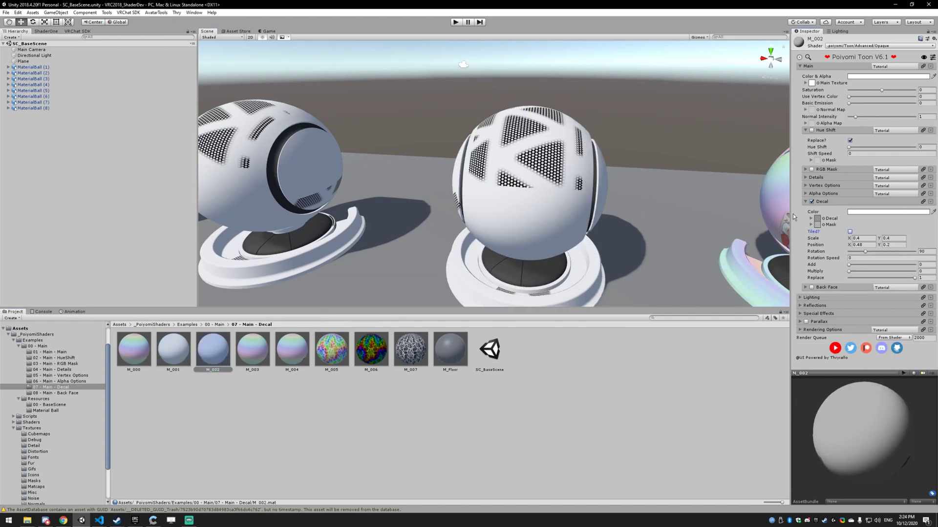
left_click(850, 232)
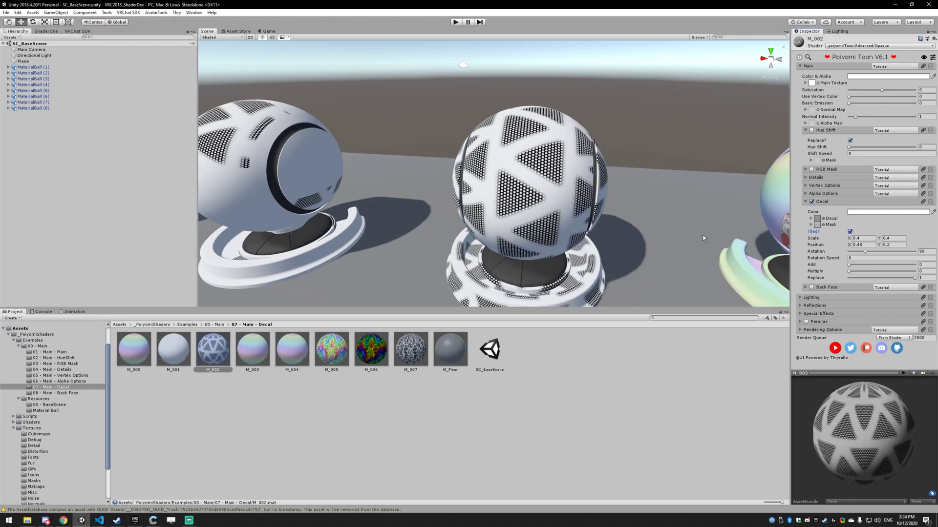
- Set the decal rotation of material M_002 to 94
right_click_drag(705, 238, 680, 233)
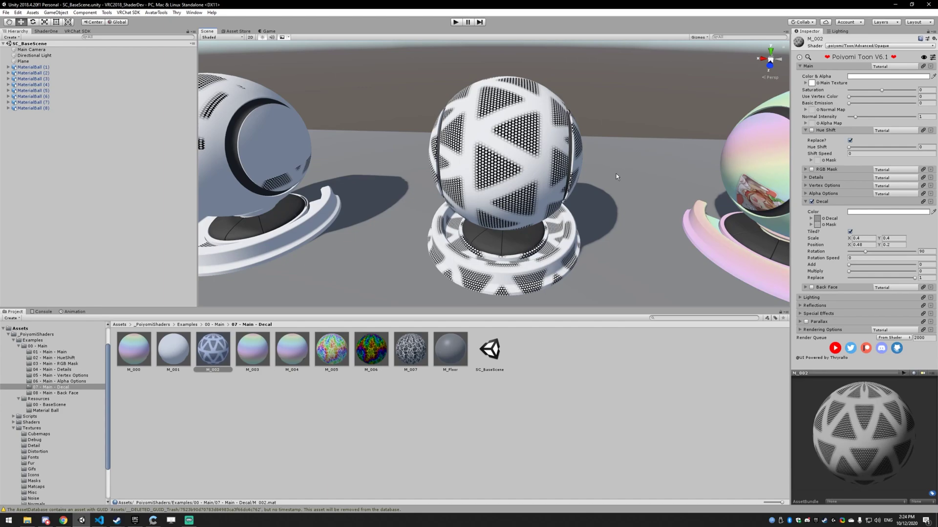
middle_click_drag(616, 174, 602, 175)
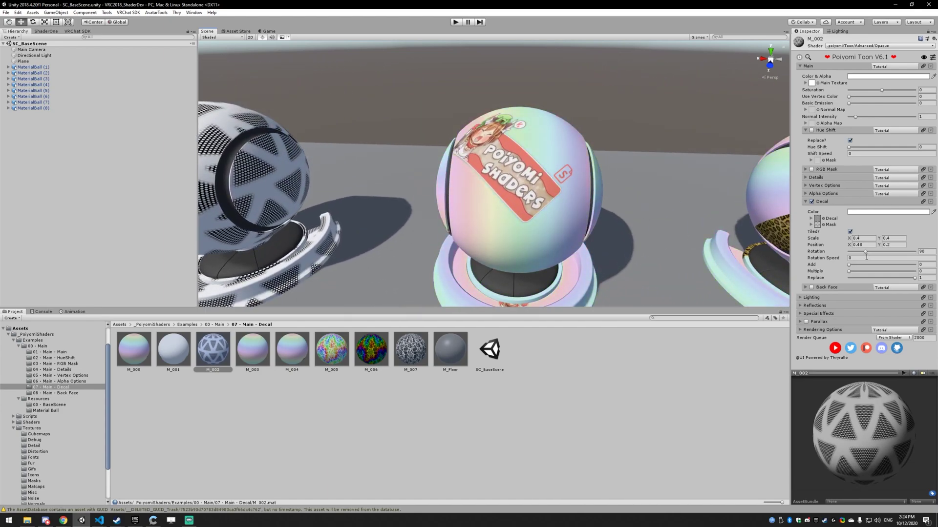
left_click_drag(866, 251, 866, 252)
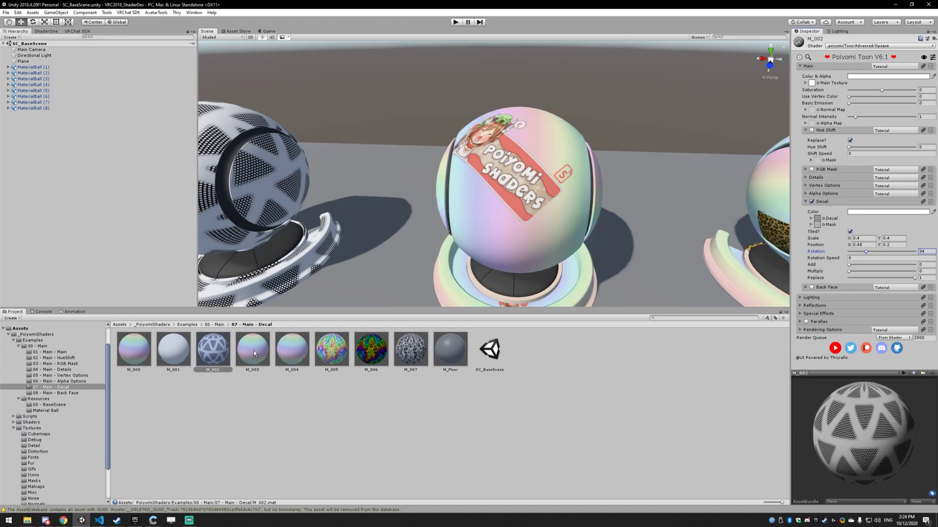
- Rotate the banner decal on material M_003 to 94, and further to 50
left_click(253, 350)
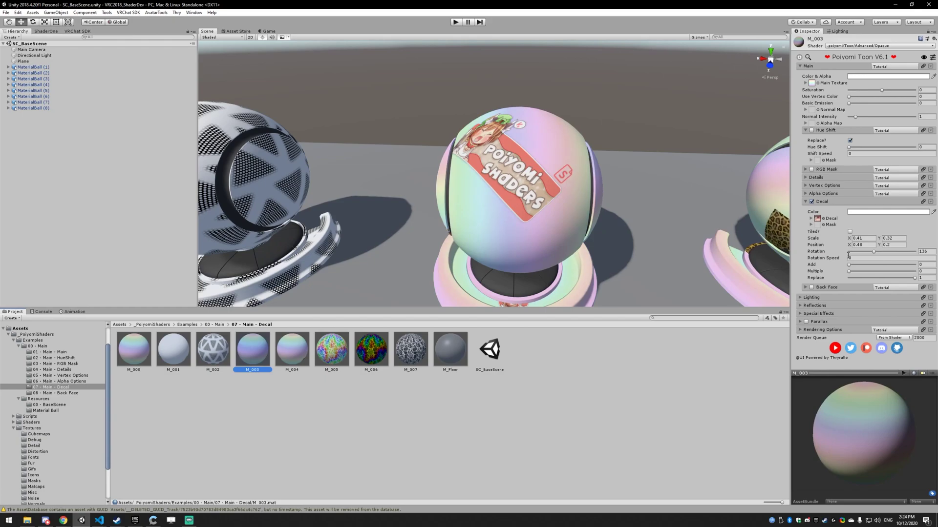
mouse_move(874, 251)
left_mouse_down()
mouse_move(889, 257)
mouse_move(854, 253)
mouse_move(866, 253)
left_mouse_up()
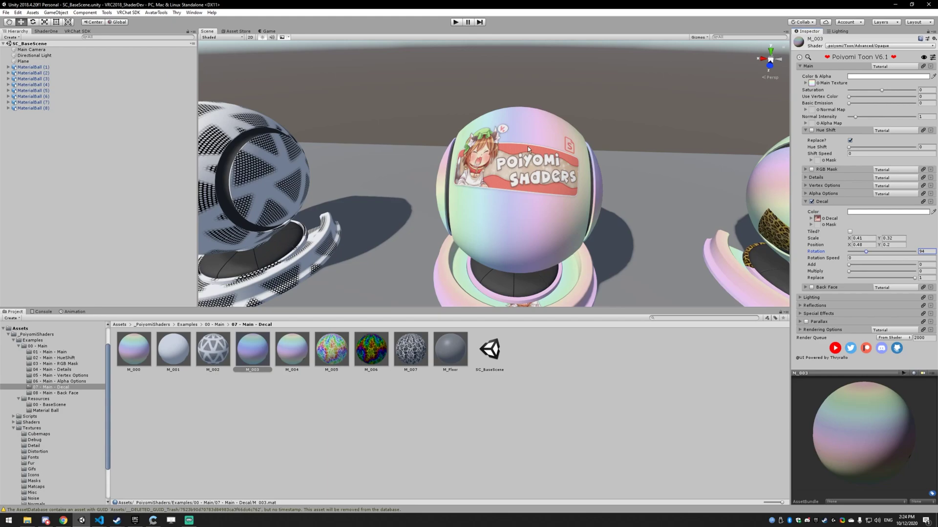
mouse_move(865, 251)
left_mouse_down()
mouse_move(918, 251)
mouse_move(858, 253)
left_mouse_up()
- Try rotation speeds of 0 and -50 on material M_004's leopard decal, and restore the speed to 50
middle_click_drag(720, 233, 612, 214)
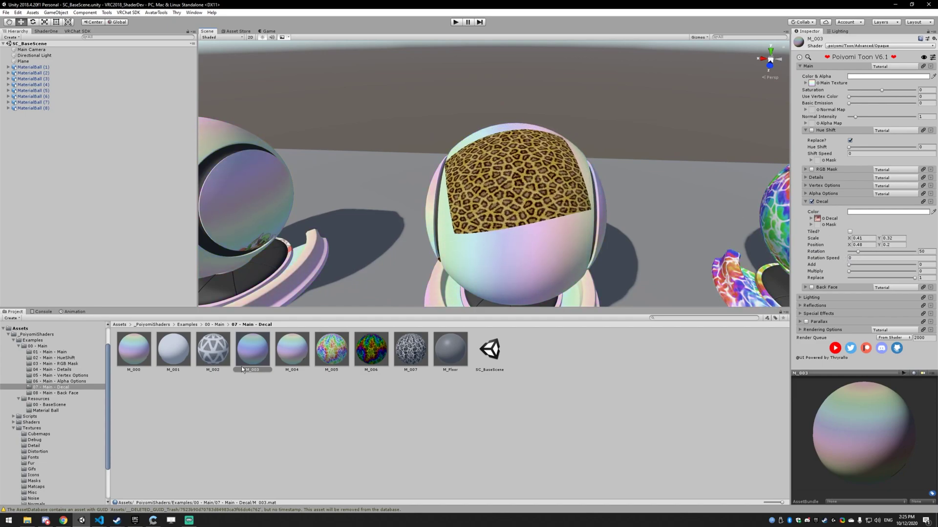
left_click(292, 350)
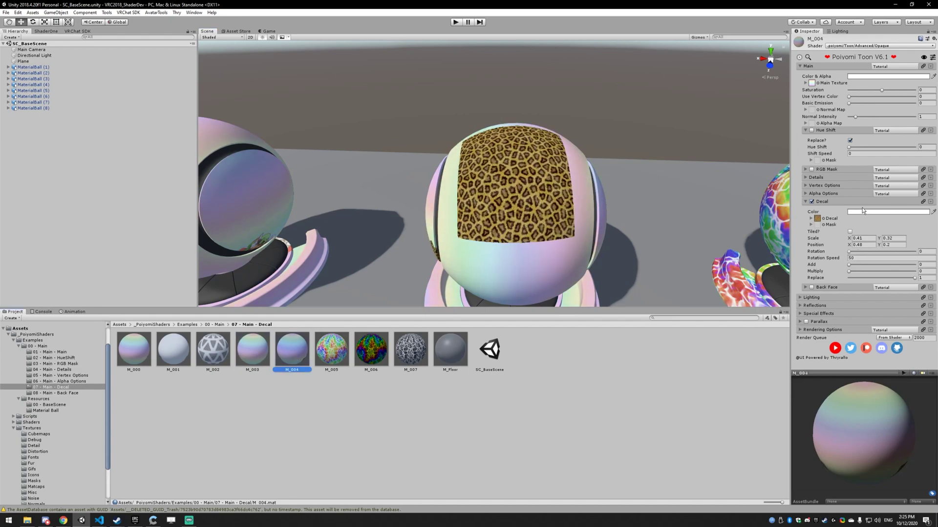
left_click(867, 258)
type("0")
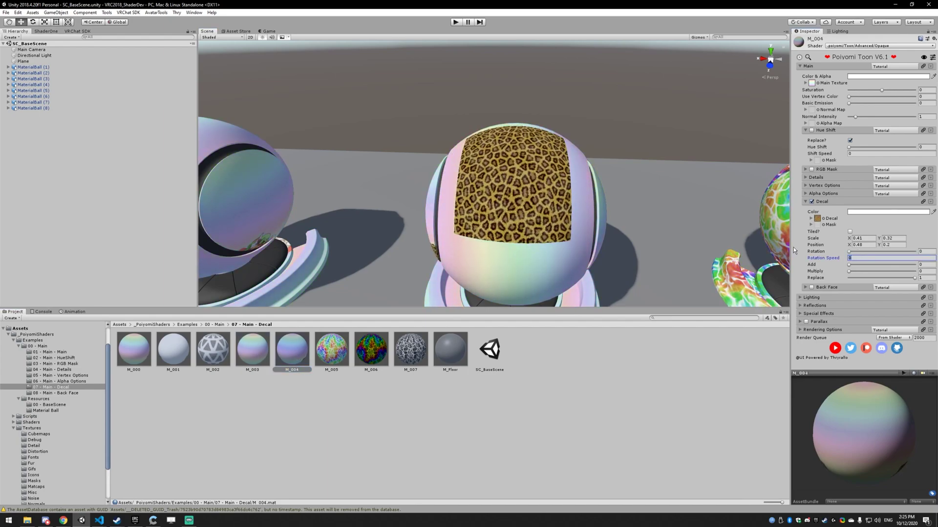
key("BackSpace")
type("50")
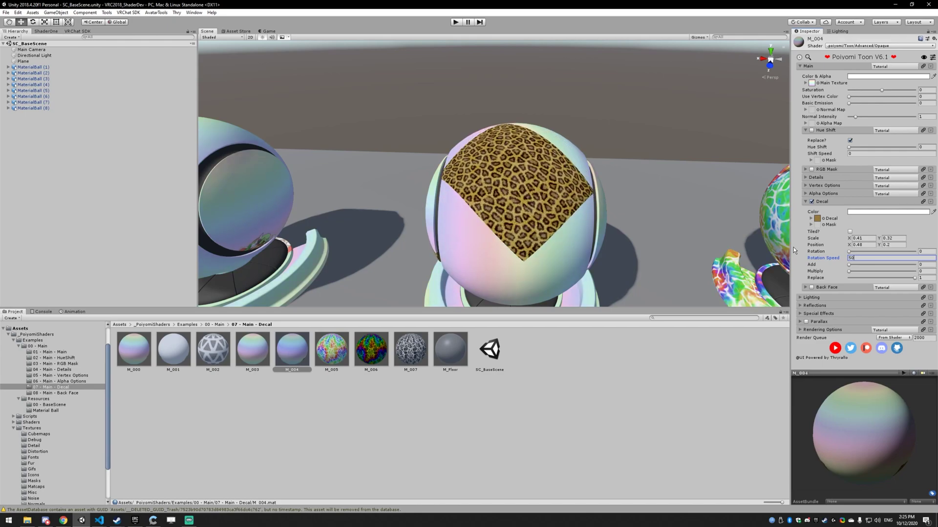
key("Home")
type("-")
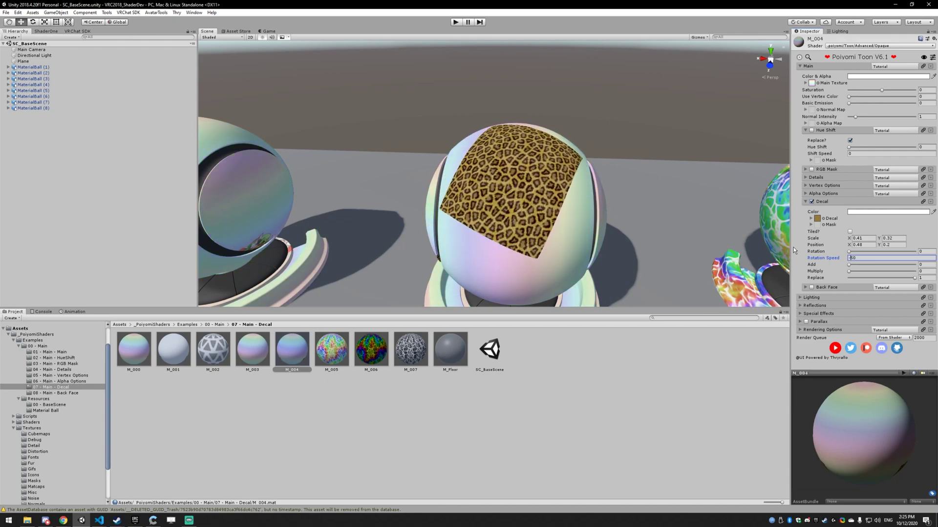
key("BackSpace")
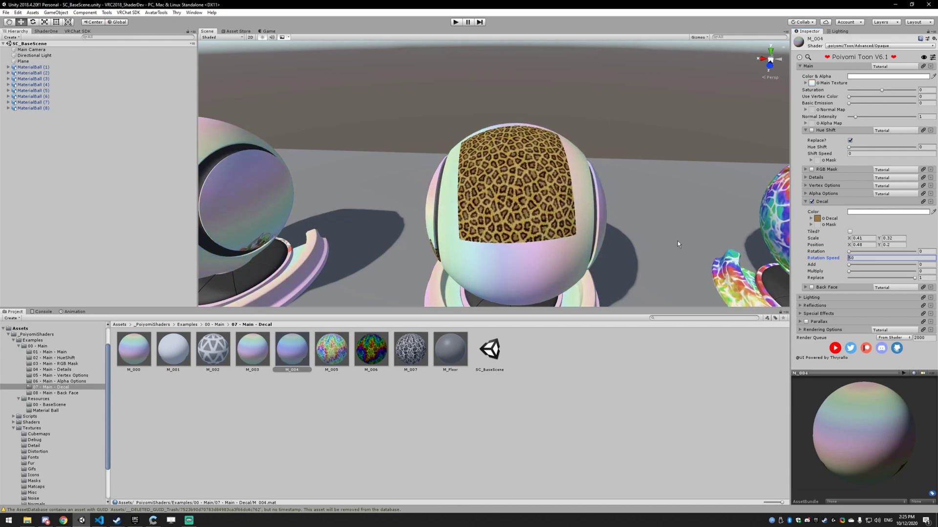
- Enable tiling for the rotating leopard decal on material M_004
left_click(850, 233)
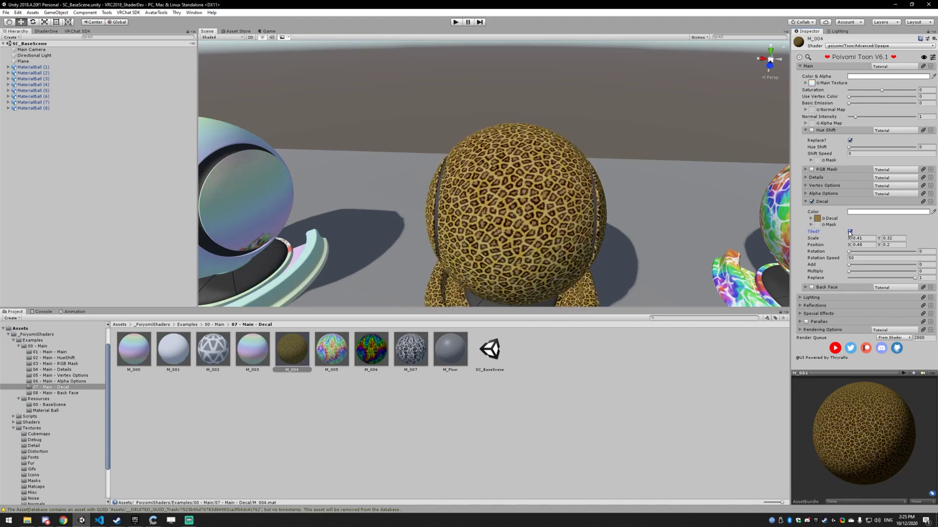
- Disable tiling for the rotating leopard decal on material M_004
left_click(850, 232)
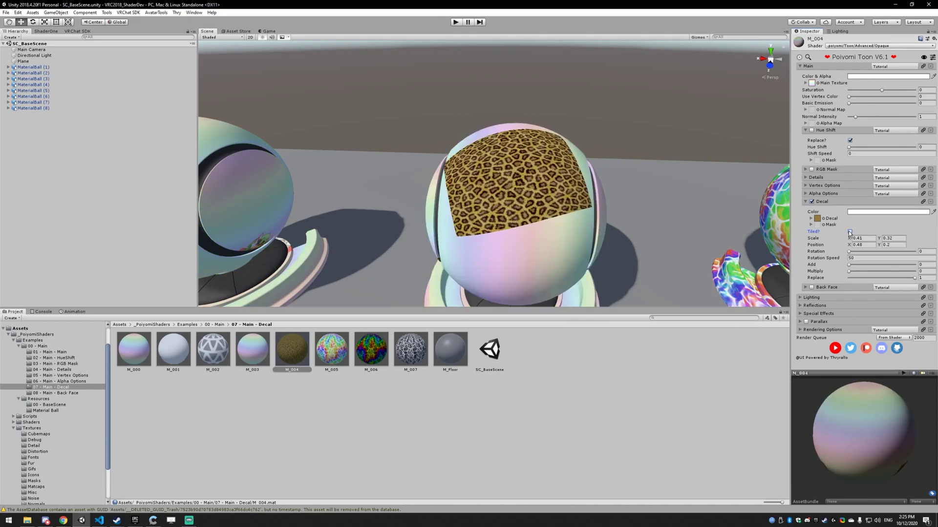
- Try an Add strength of 0.261 on material M_005's decal, and restore it to 1
scroll(663, 223, "down", 2)
middle_click_drag(663, 220, 646, 219)
scroll(646, 220, "up", 2)
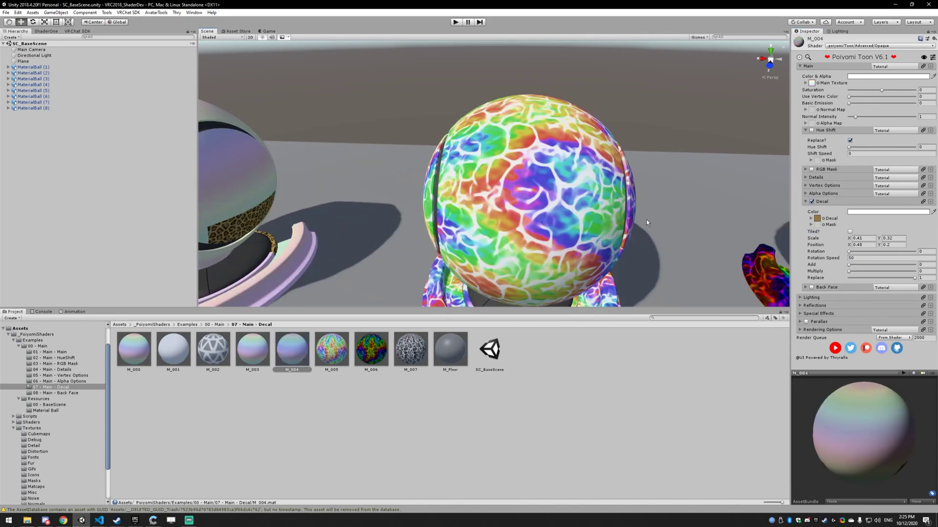
scroll(645, 219, "down", 5)
right_click_drag(561, 217, 451, 185)
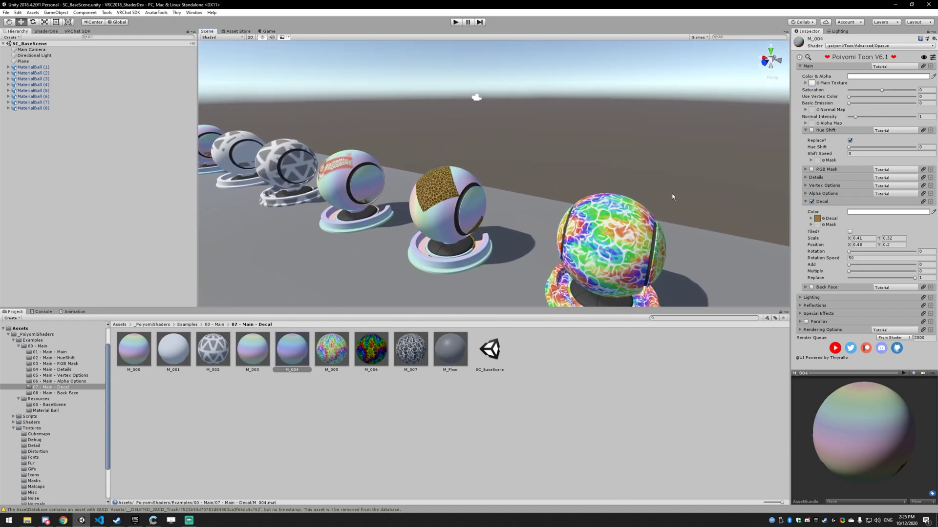
left_click_drag(672, 196, 733, 207, "alt")
right_click_drag(733, 208, 752, 235, "alt")
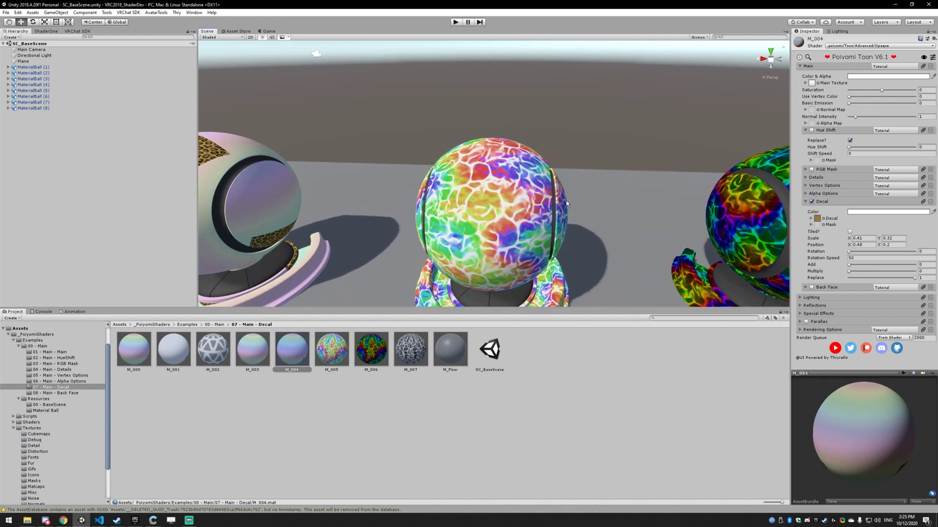
left_click(332, 350)
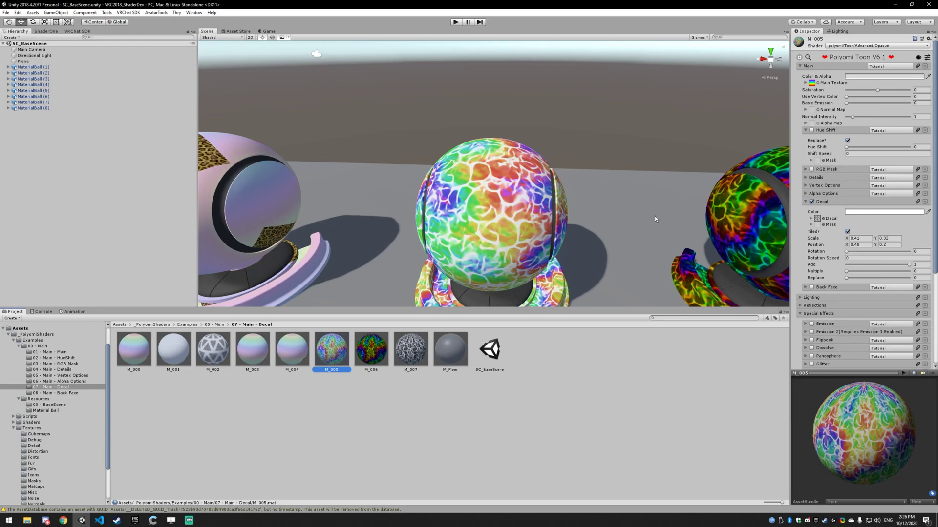
left_click(862, 264)
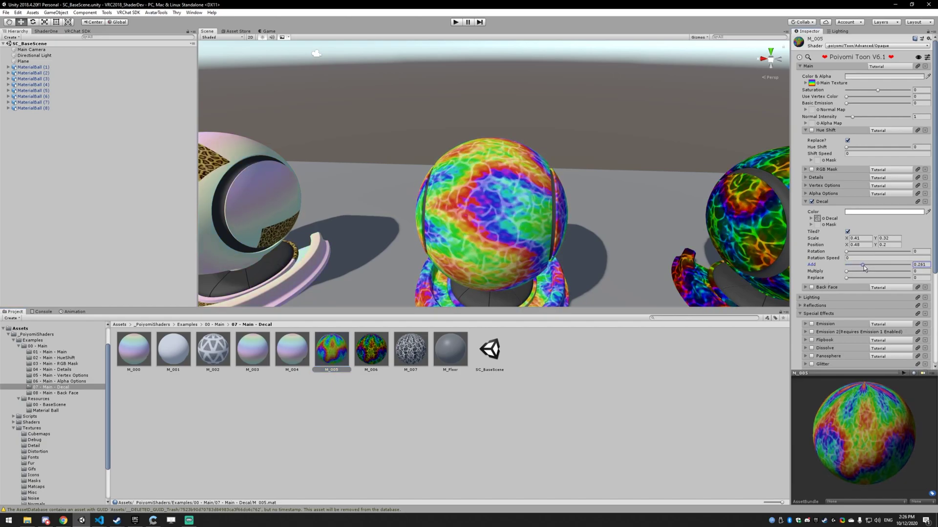
left_click_drag(863, 265, 910, 264)
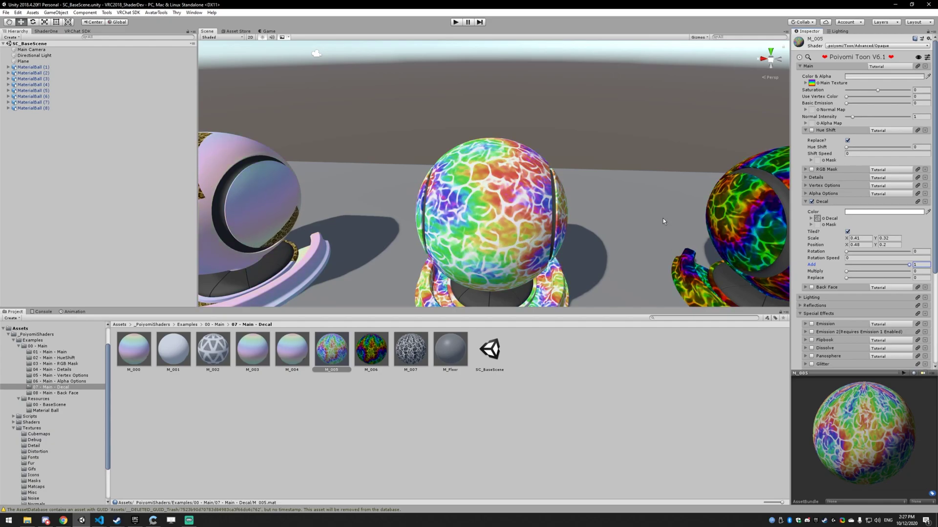
- Try lowering the Multiply strength of material M_006's decal, including 0.436, and restore it to 1
middle_click_drag(677, 213, 641, 208)
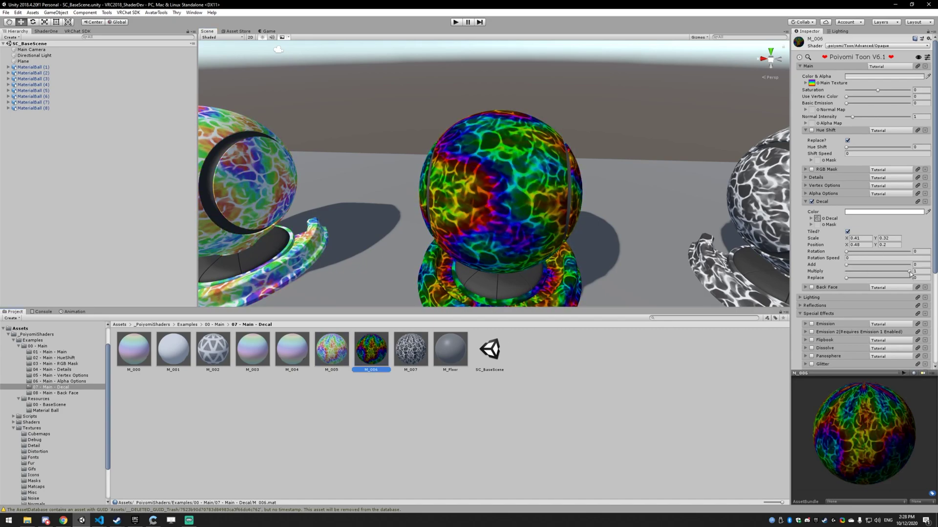
left_click_drag(909, 271, 846, 276)
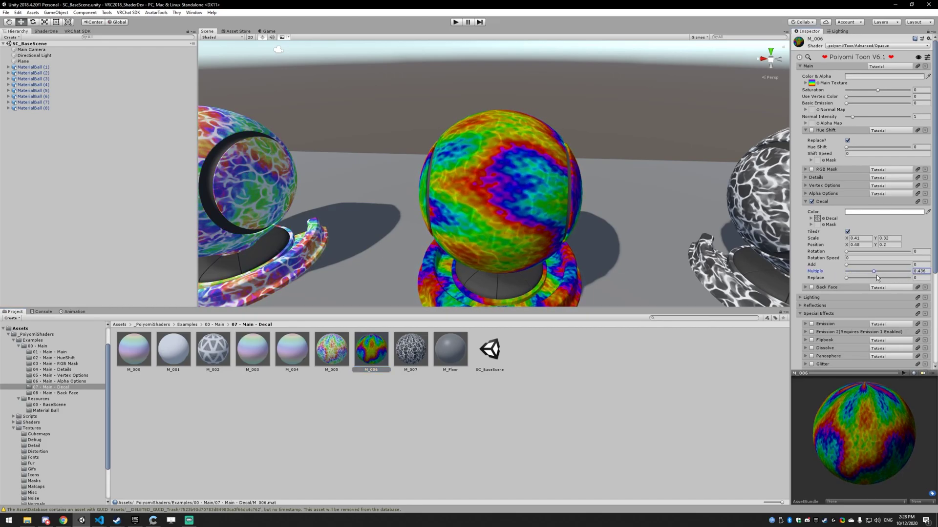
left_click_drag(876, 274, 909, 271)
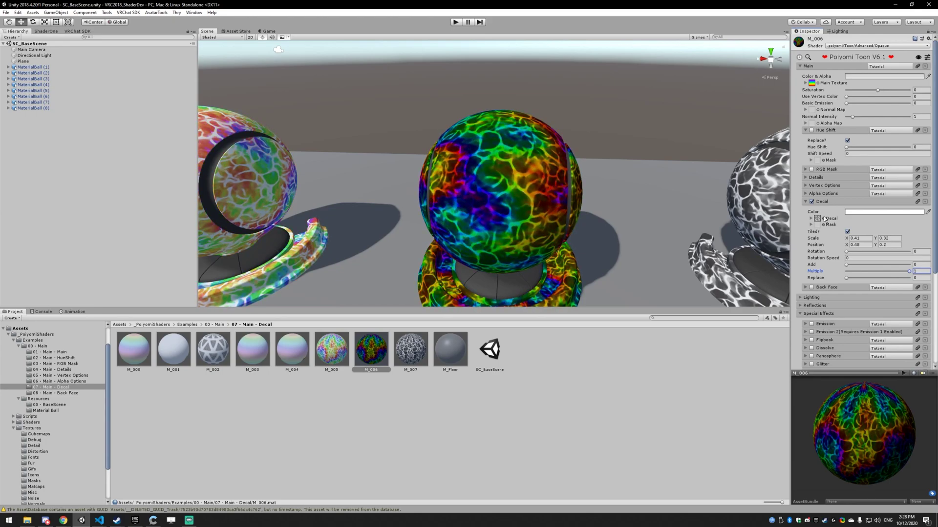
- Try a Replace strength of 0.523 on material M_007's decal, and restore it to 1
scroll(678, 227, "down", 5)
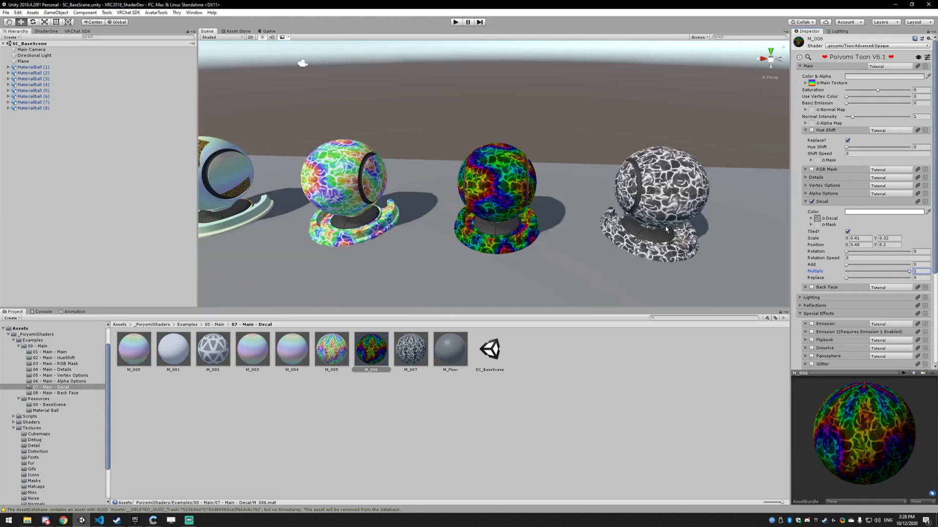
middle_click_drag(625, 218, 609, 218)
scroll(580, 225, "up", 4)
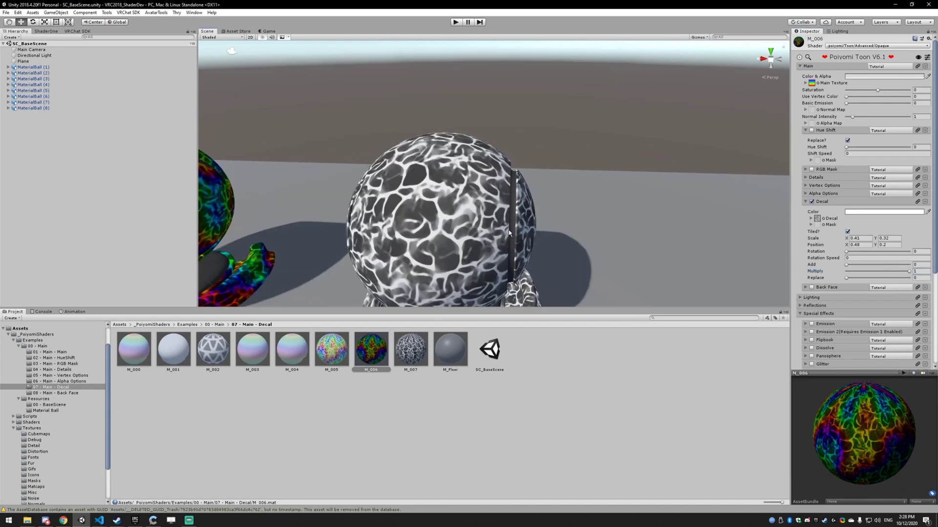
right_click_drag(634, 243, 602, 250)
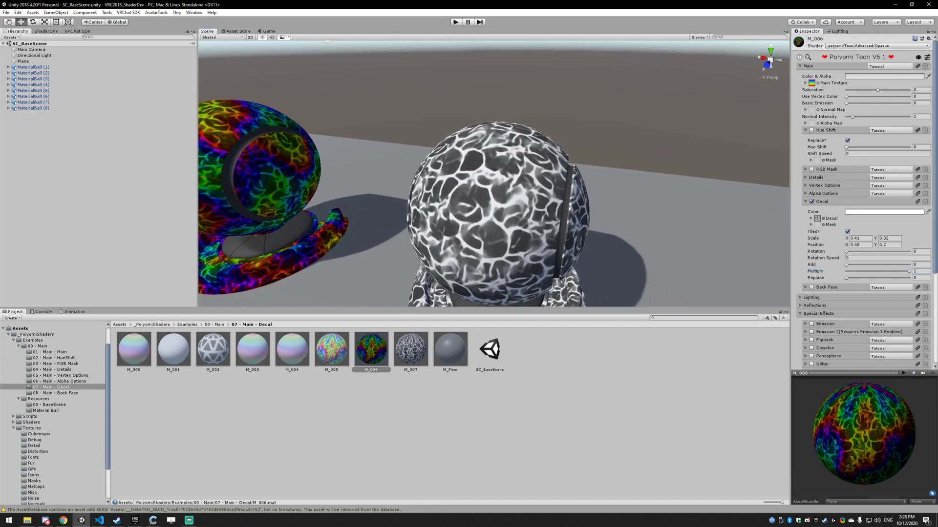
left_click(409, 348)
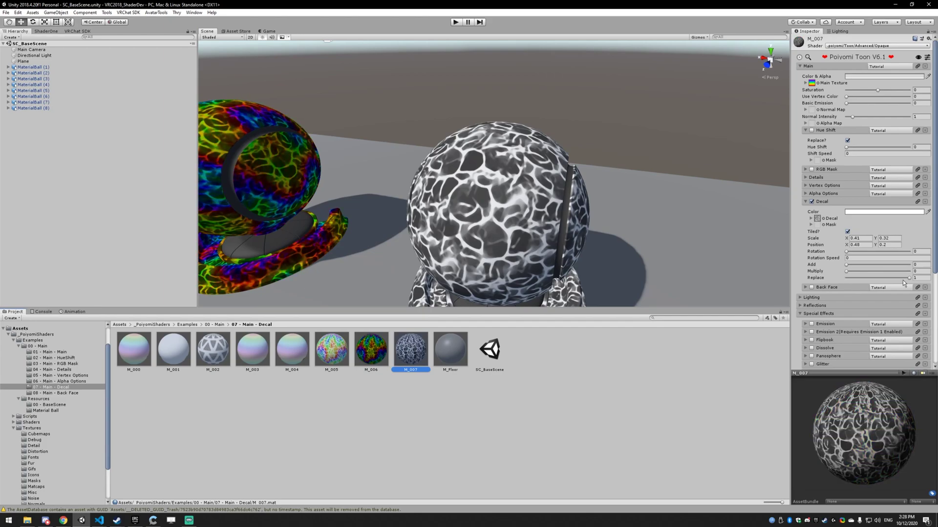
mouse_move(907, 278)
left_mouse_down()
mouse_move(855, 278)
mouse_move(909, 278)
left_mouse_up()
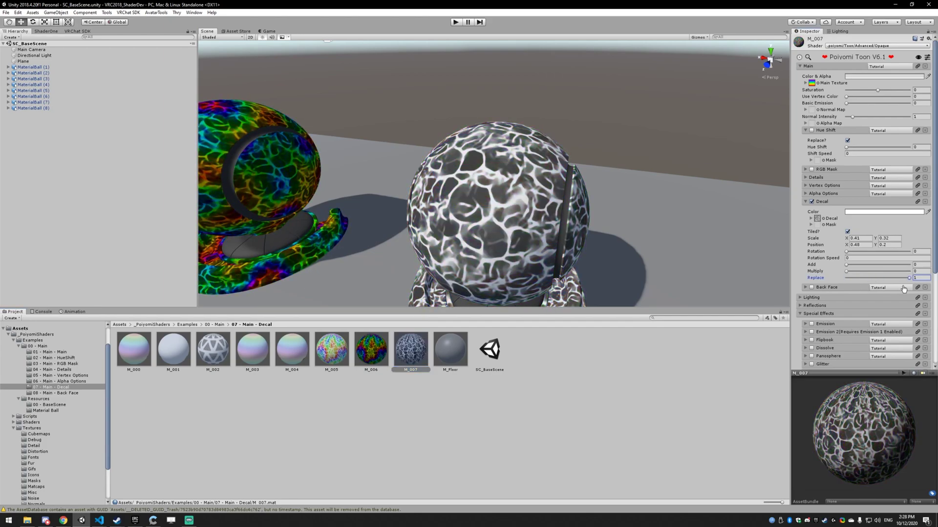
left_click(879, 278)
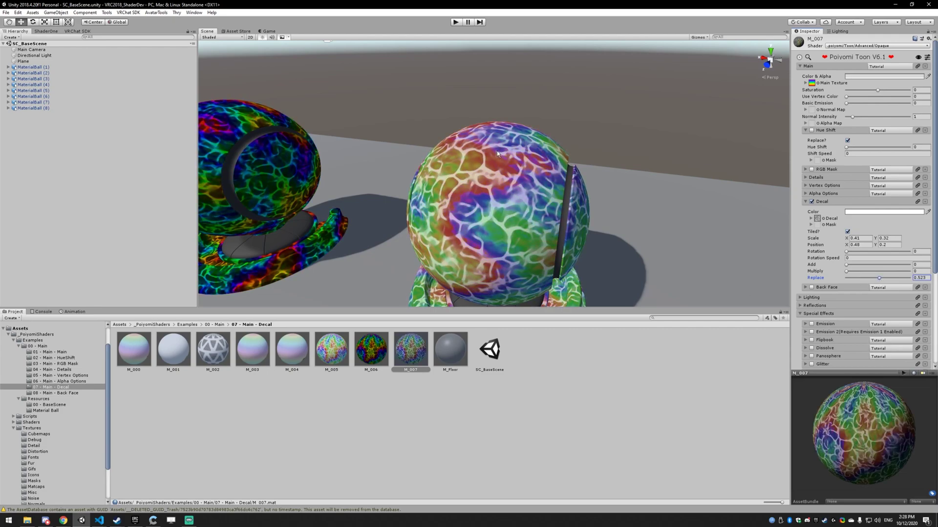
left_click_drag(879, 278, 910, 278)
right_click_drag(565, 263, 505, 238)
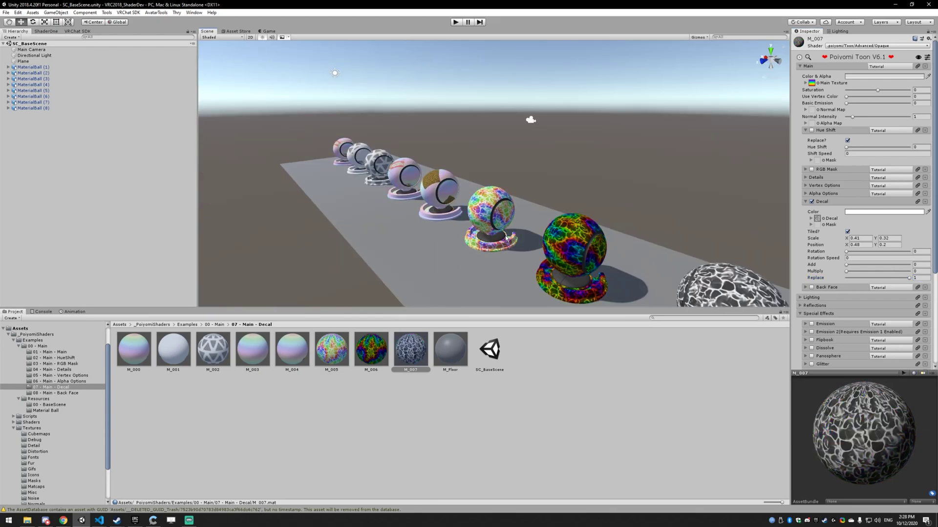